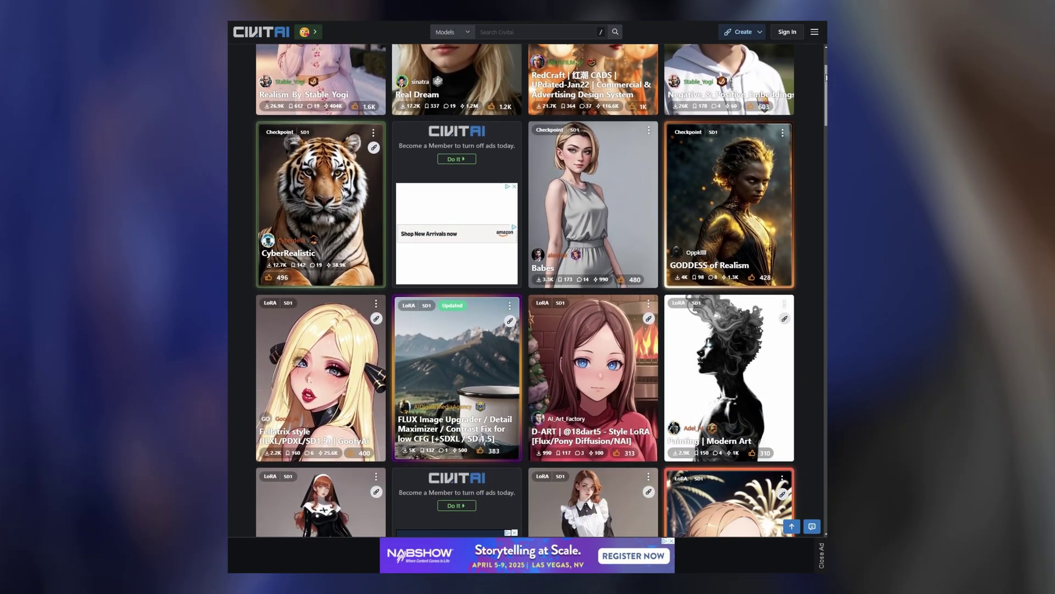
scroll(826, 77, down, 6)
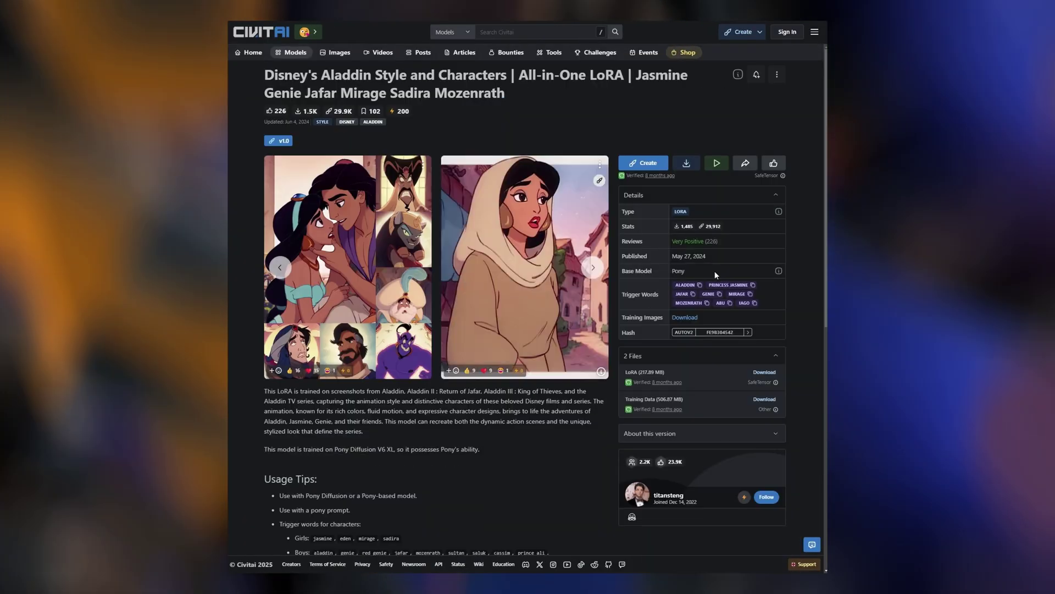
Page through the Aladdin LoRA example images to the Majora's Mask one and save it as 1 (1).png
click(594, 268)
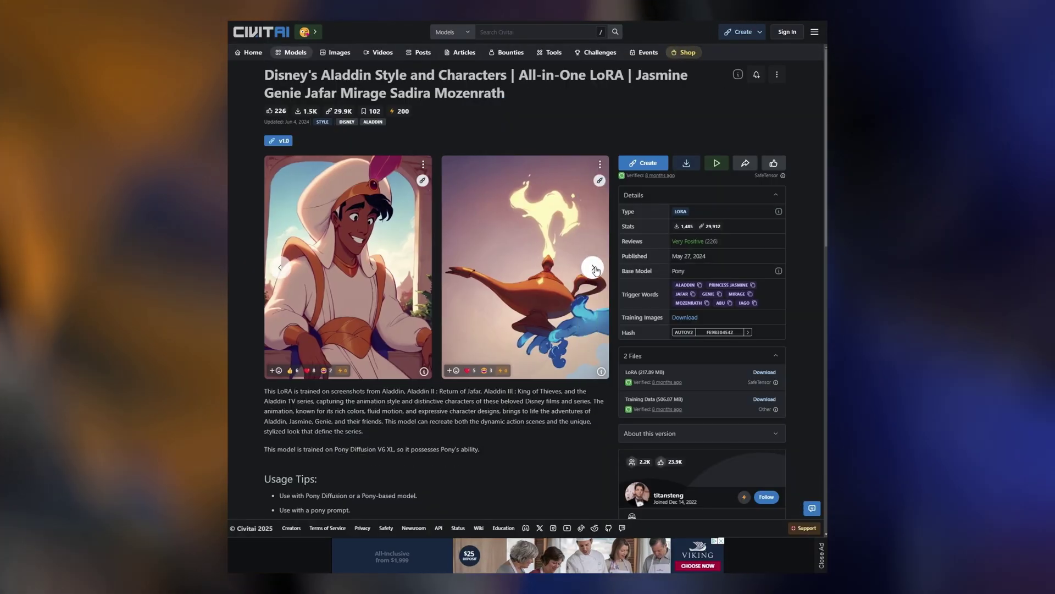
click(593, 268)
click(594, 269)
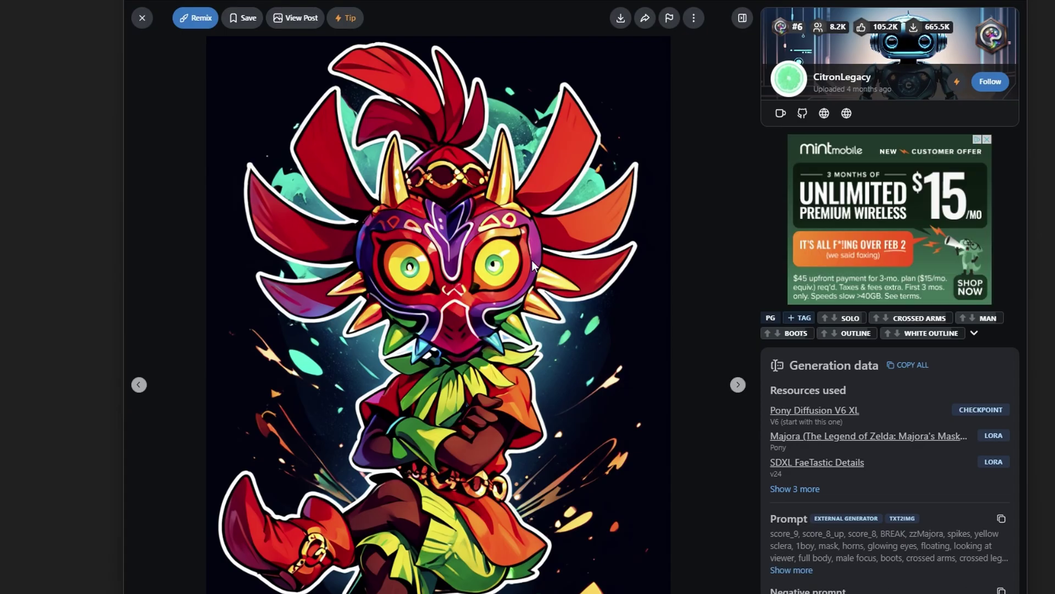
right_click(534, 263)
click(599, 296)
click(655, 262)
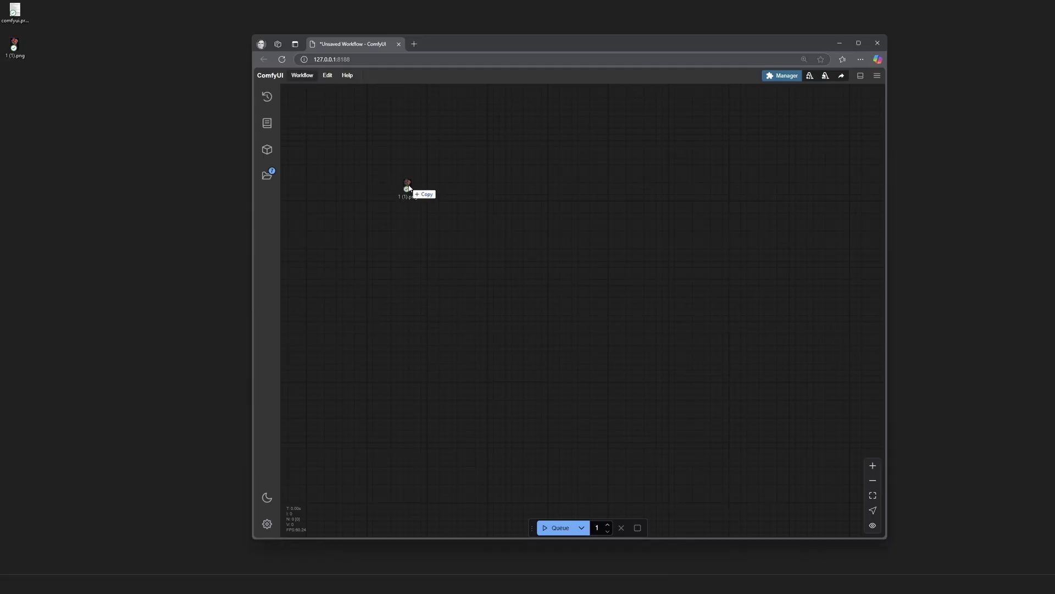
Drop 1 (1).png onto the canvas, dismiss the Missing Node Types warning, and zoom out over the workflow
drag(410, 188, 409, 188)
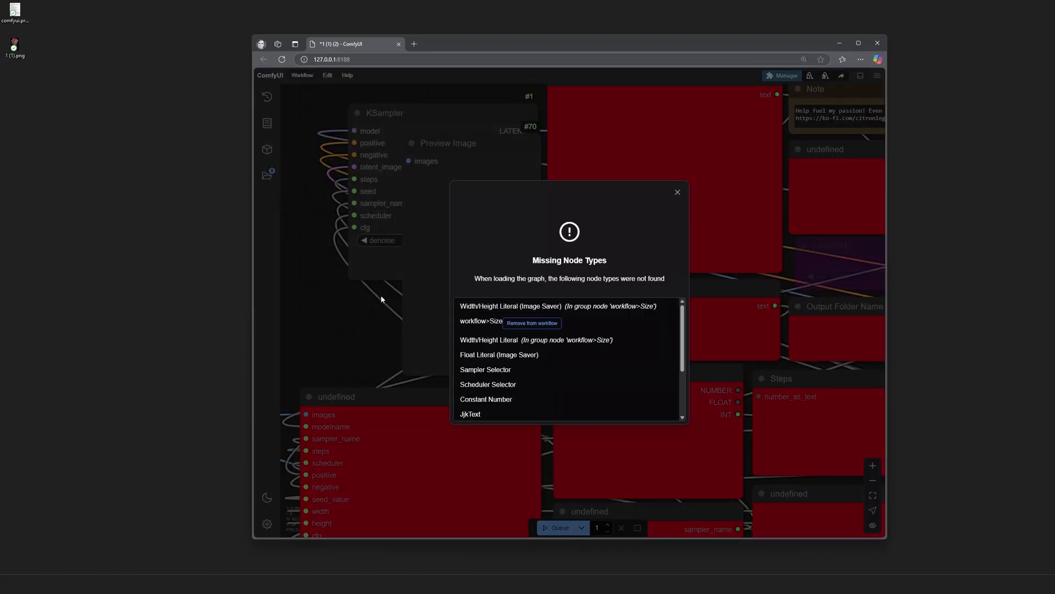
click(677, 192)
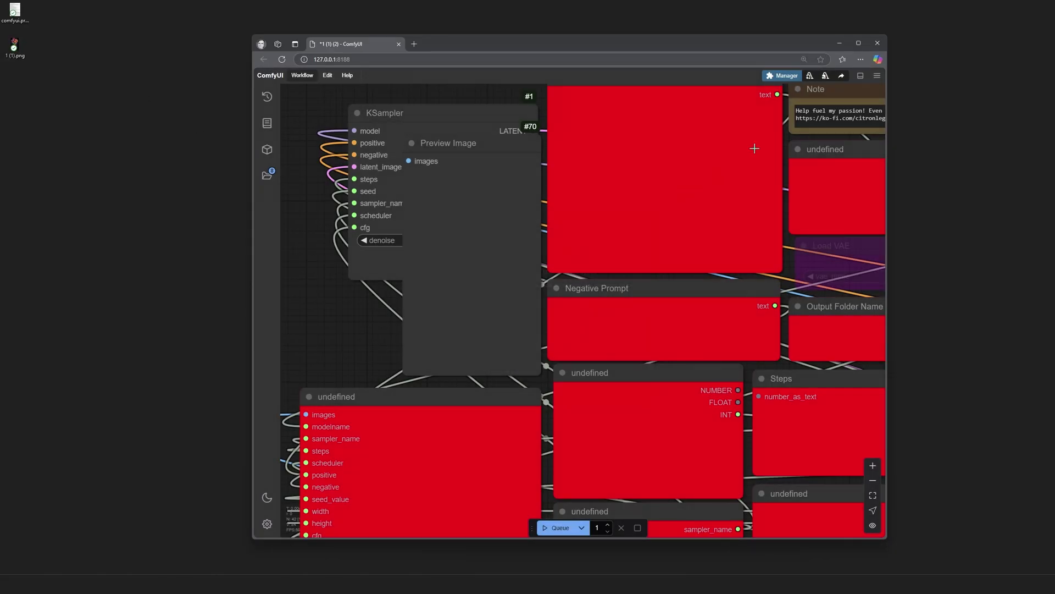
click(791, 79)
click(613, 409)
key(super+Up)
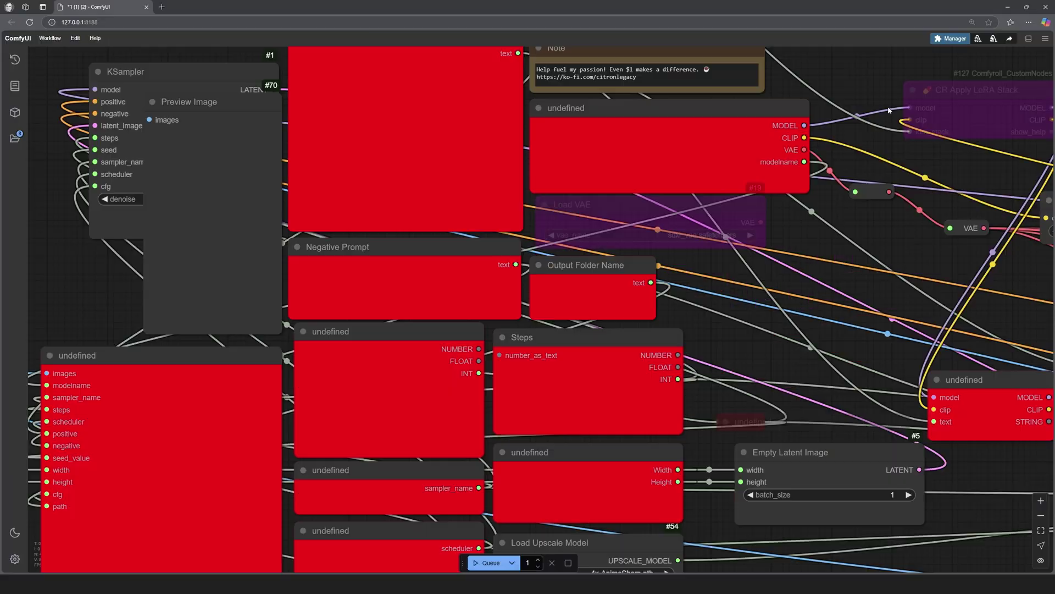
key(ctrl+minus)
key(ctrl+minus)
key(ctrl+minus)
key(ctrl+minus)
key(ctrl+minus)
key(ctrl+minus)
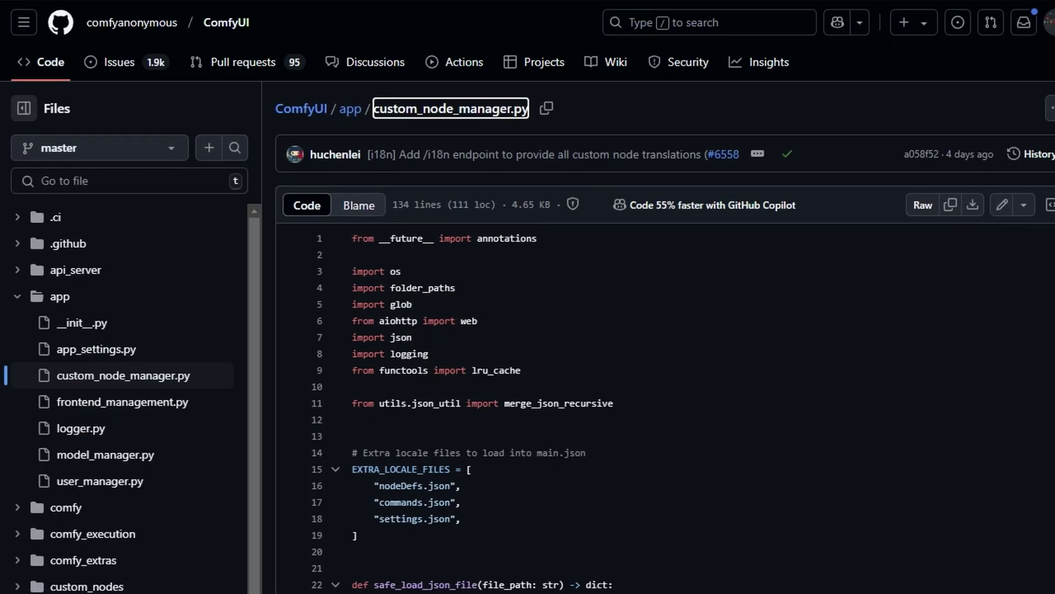
Scroll down through the CustomNodeManager class in app/custom_node_manager.py
scroll(665, 334, down, 11)
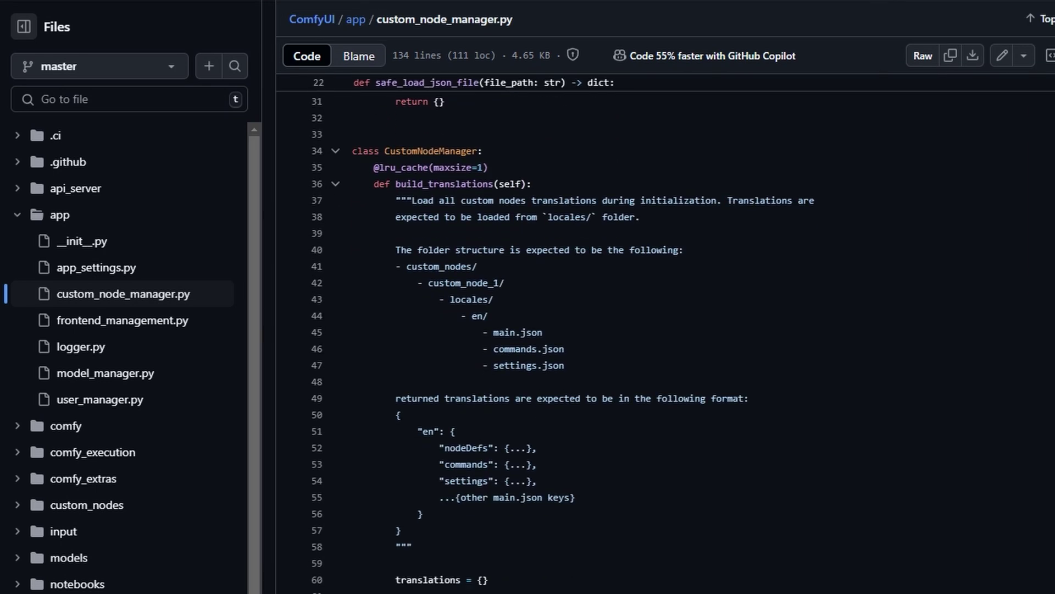
scroll(539, 350, down, 8)
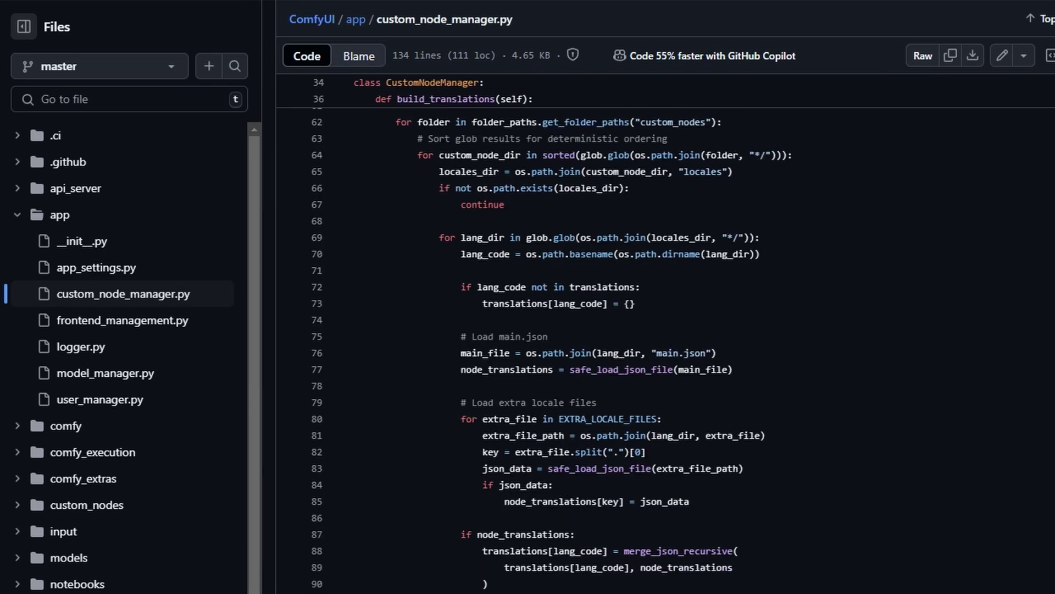
scroll(539, 350, down, 3)
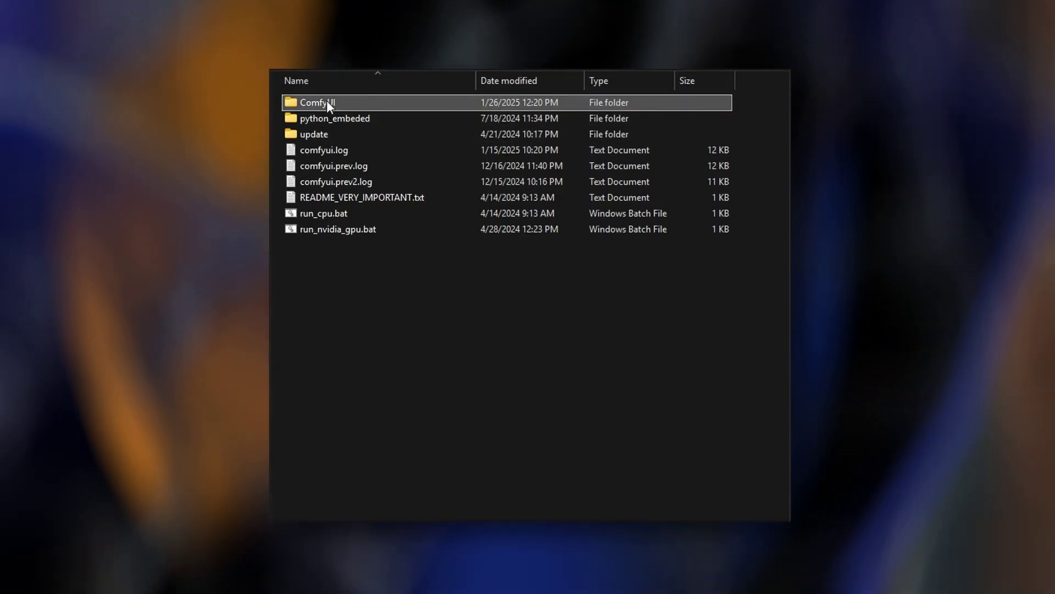
Go into ComfyUI\custom_nodes and select both HackedNode1.py and HackedNode2.py
double_click(327, 101)
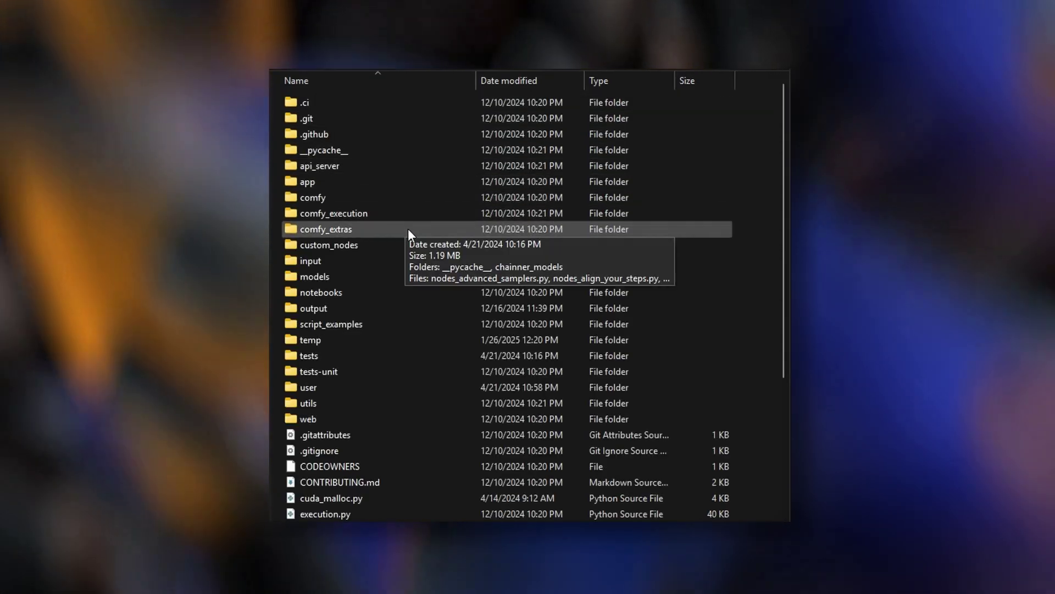
double_click(417, 244)
click(398, 119)
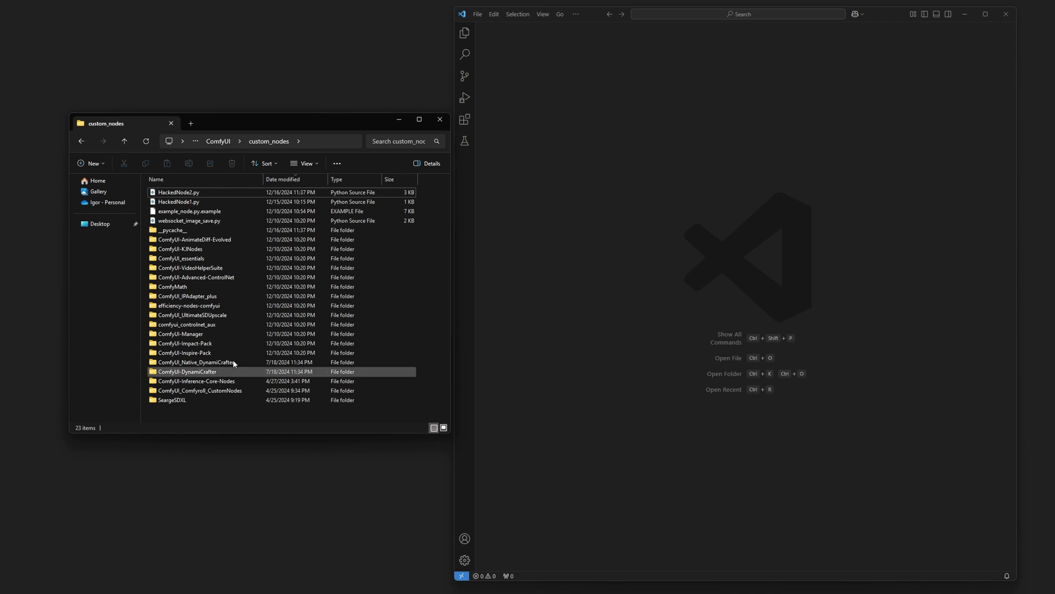
click(356, 249)
shift+click(366, 228)
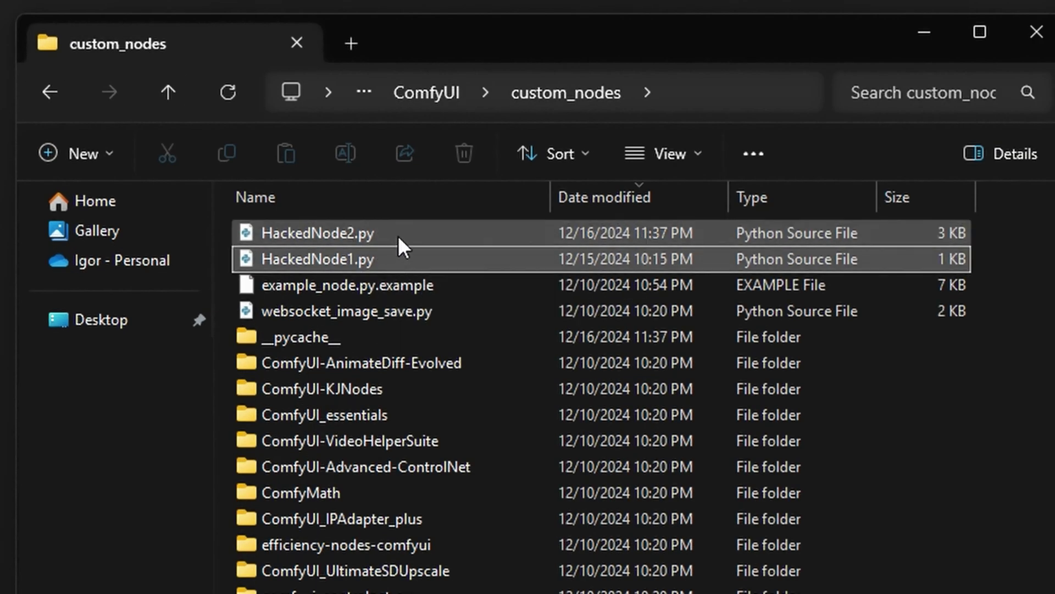
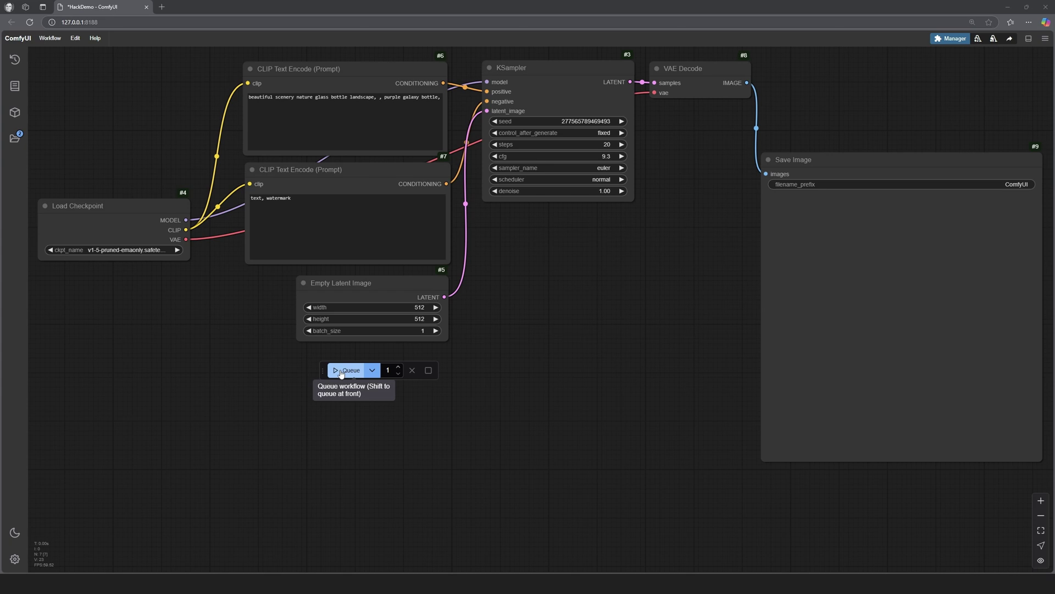
Queue the default workflow to generate the purple galaxy-in-a-bottle image
click(338, 373)
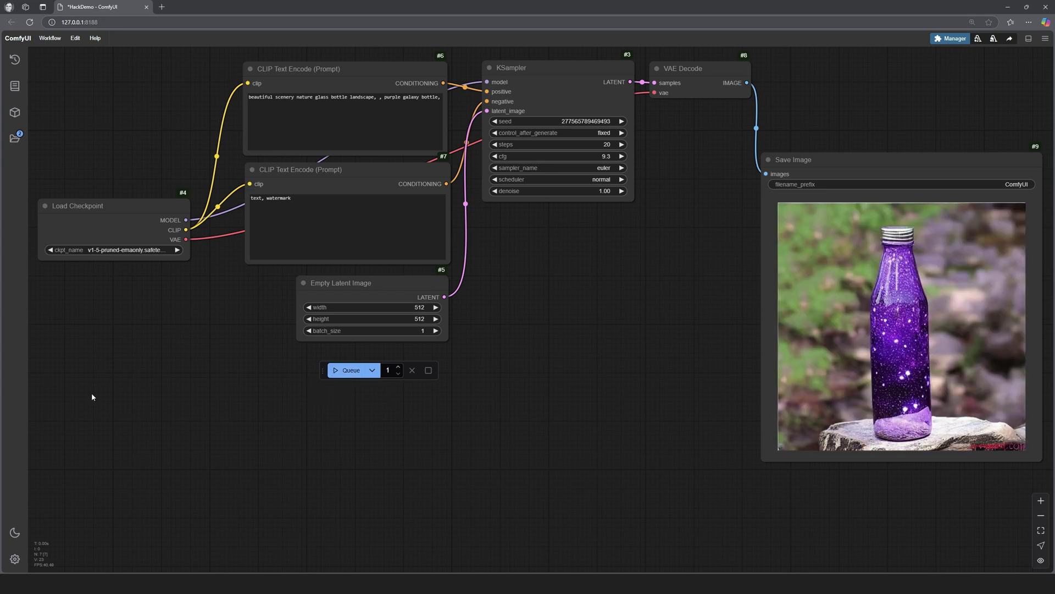
Add a Hacked Node 1 to the canvas from Add Node > Hacked Nodes
right_click(573, 322)
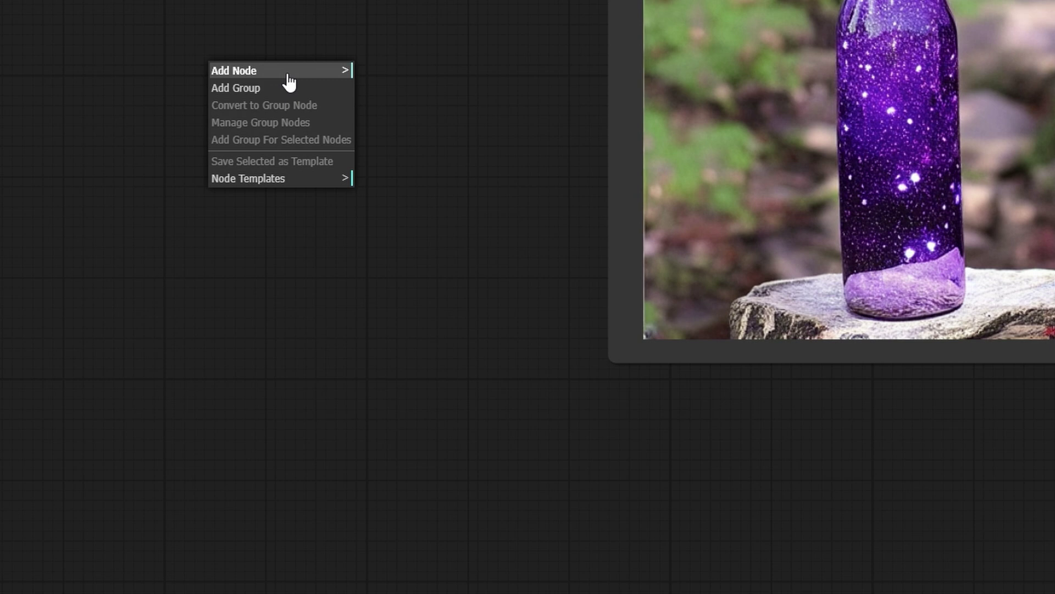
click(288, 75)
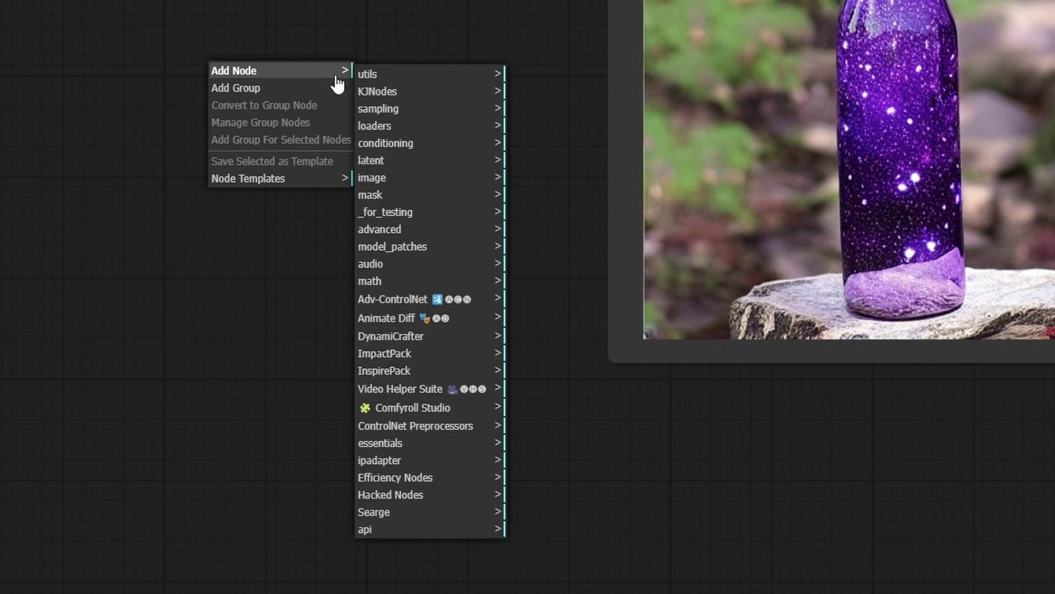
click(451, 496)
click(582, 75)
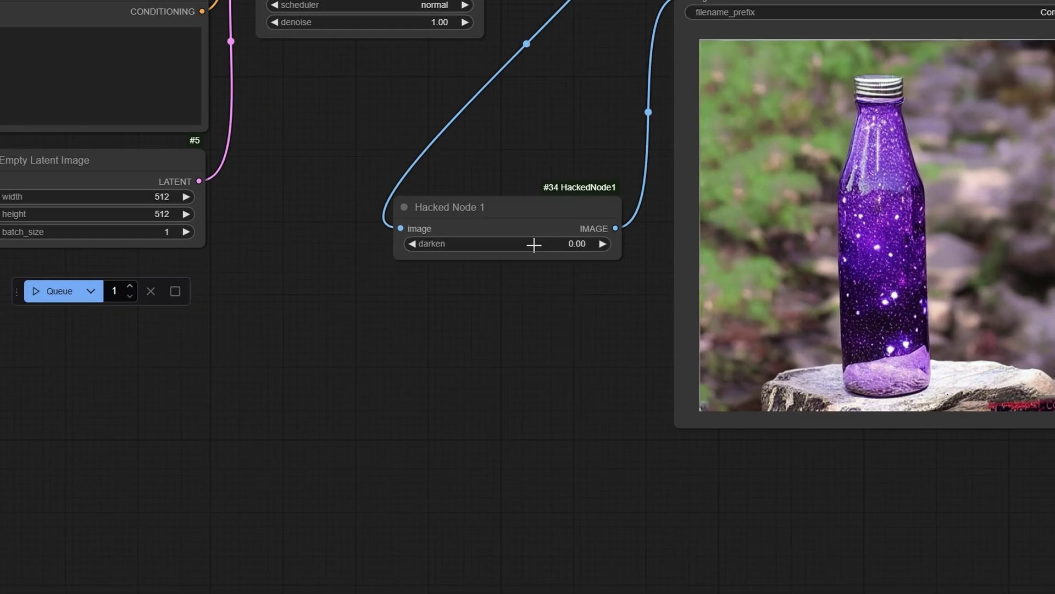
Regenerate the image with Hacked Node 1's darken raised to 0.54
click(35, 293)
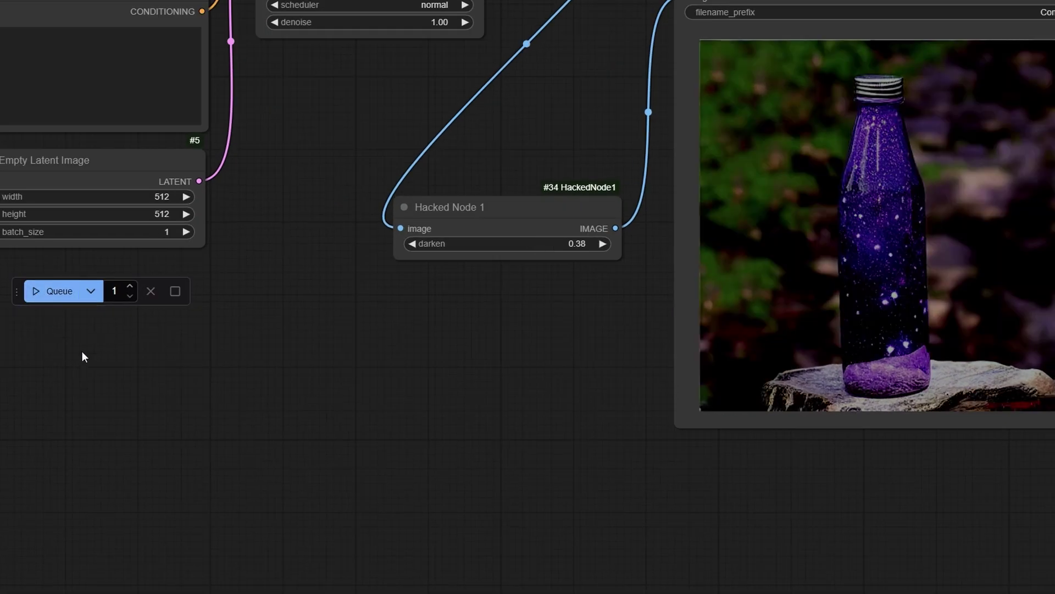
click(73, 291)
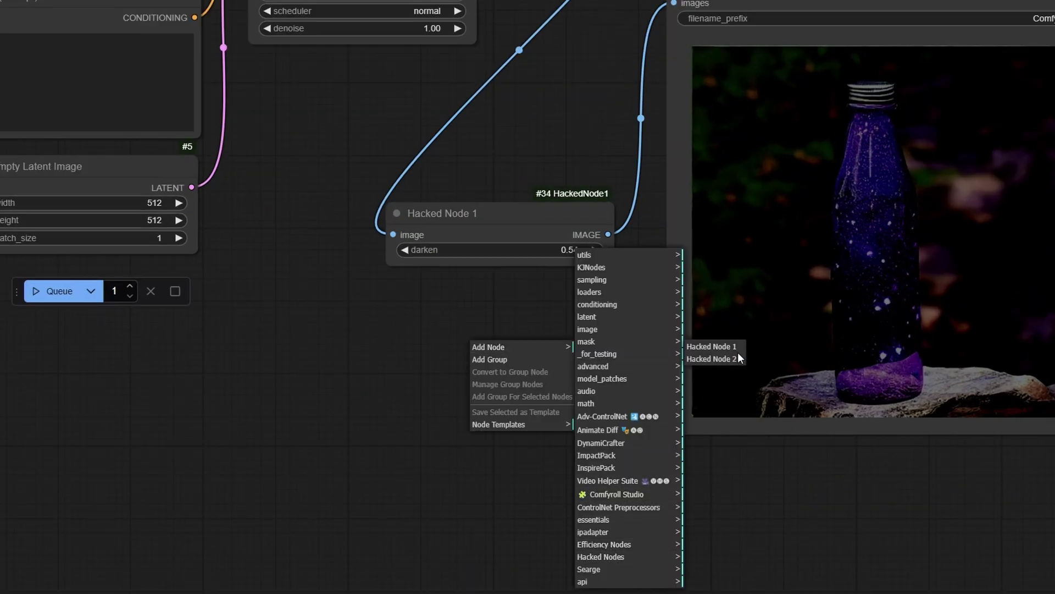
Place a Hacked Node 2 below Hacked Node 1, wire it into Save Image, delete Hacked Node 1
click(709, 358)
scroll(612, 349, up, 1)
drag(613, 348, 535, 326)
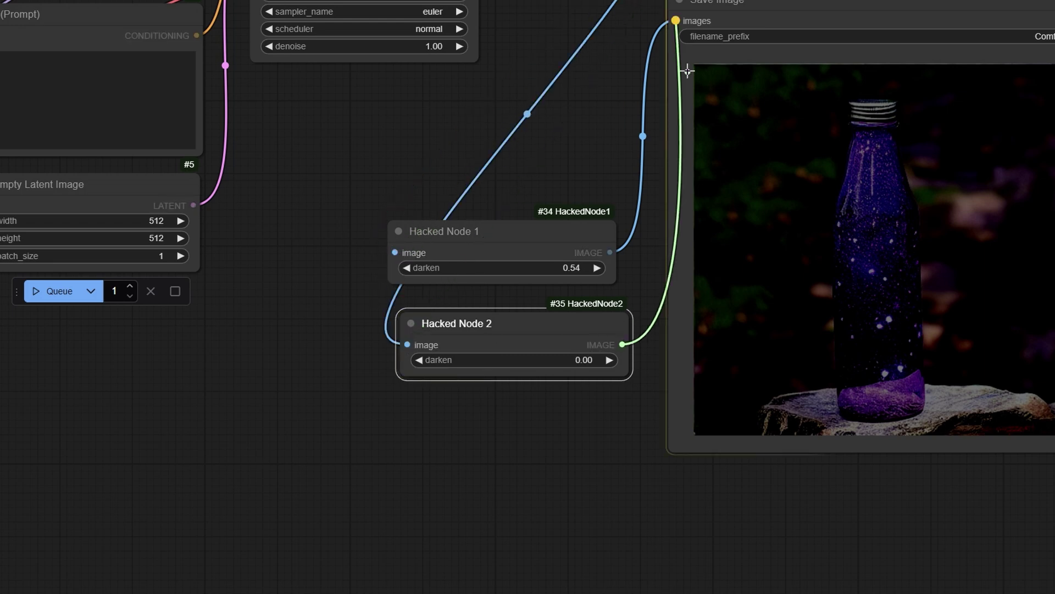
drag(688, 71, 687, 73)
key(Delete)
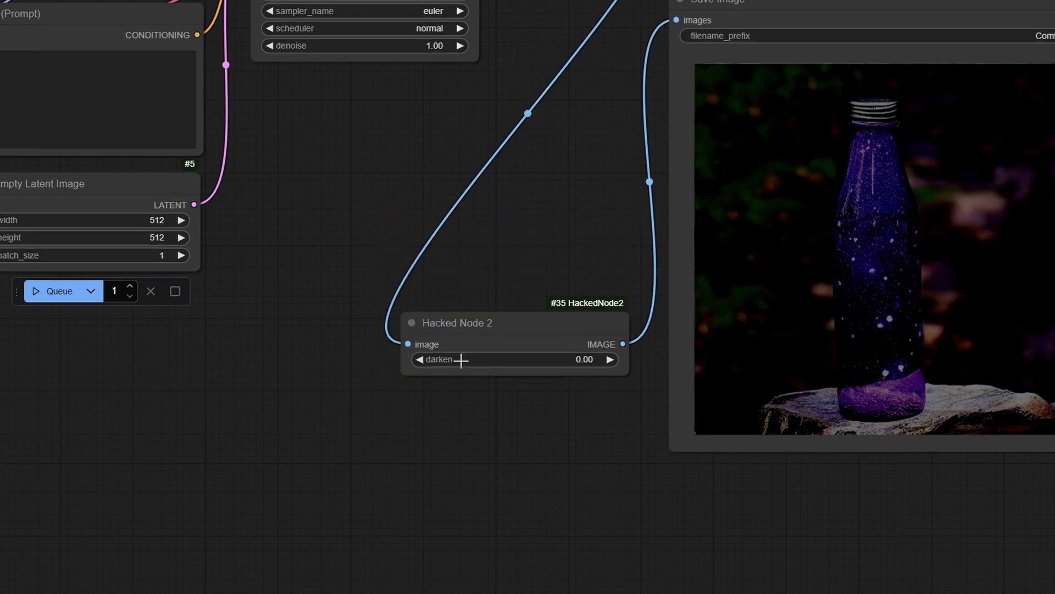
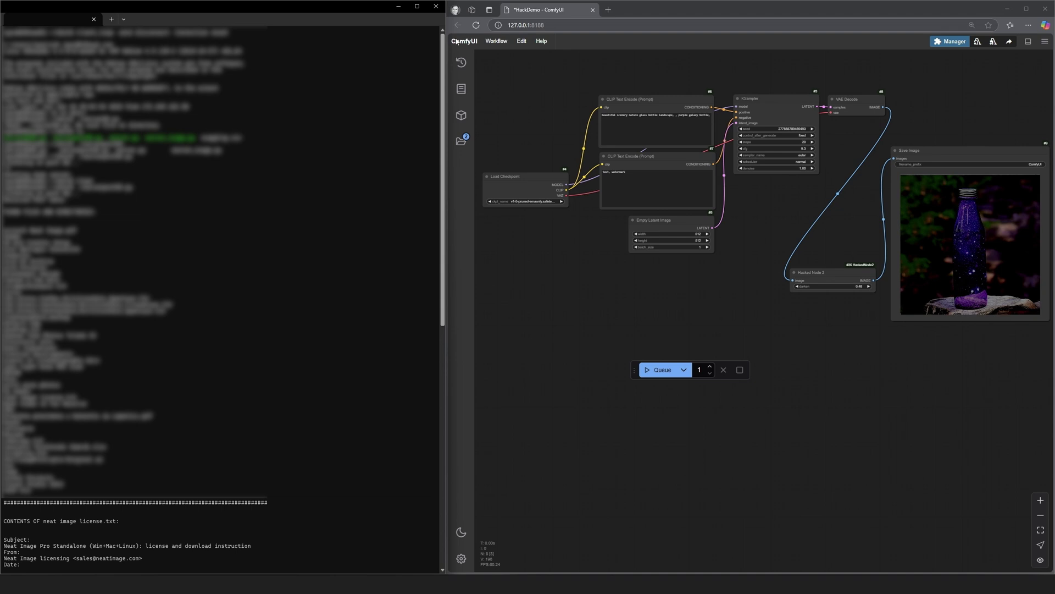
Scroll to the end of the license output and select its heading and registration details
scroll(322, 395, down, 20)
drag(135, 82, 90, 85)
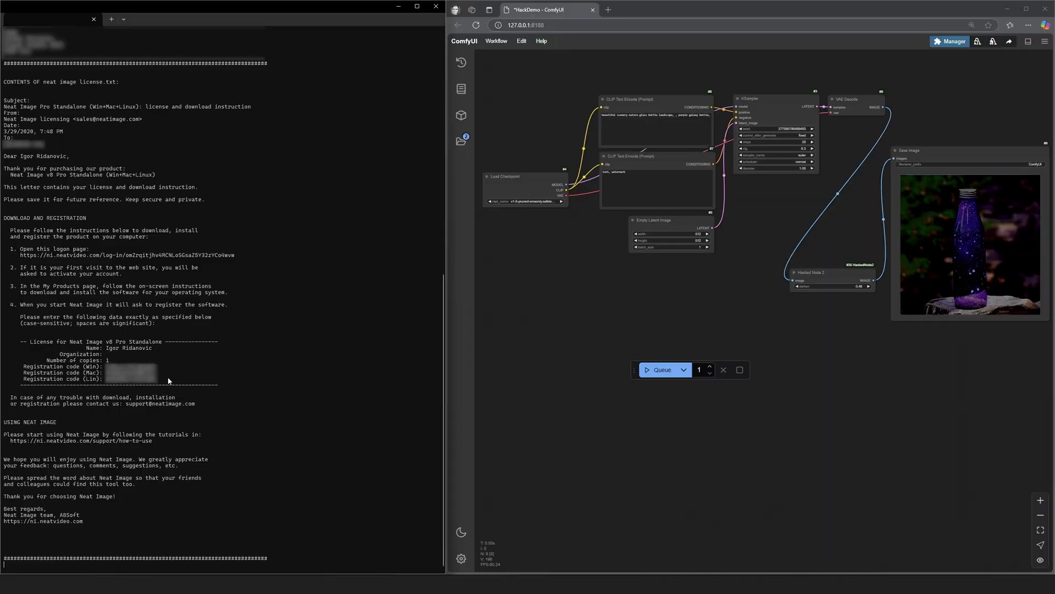
drag(766, 305, 49, 198)
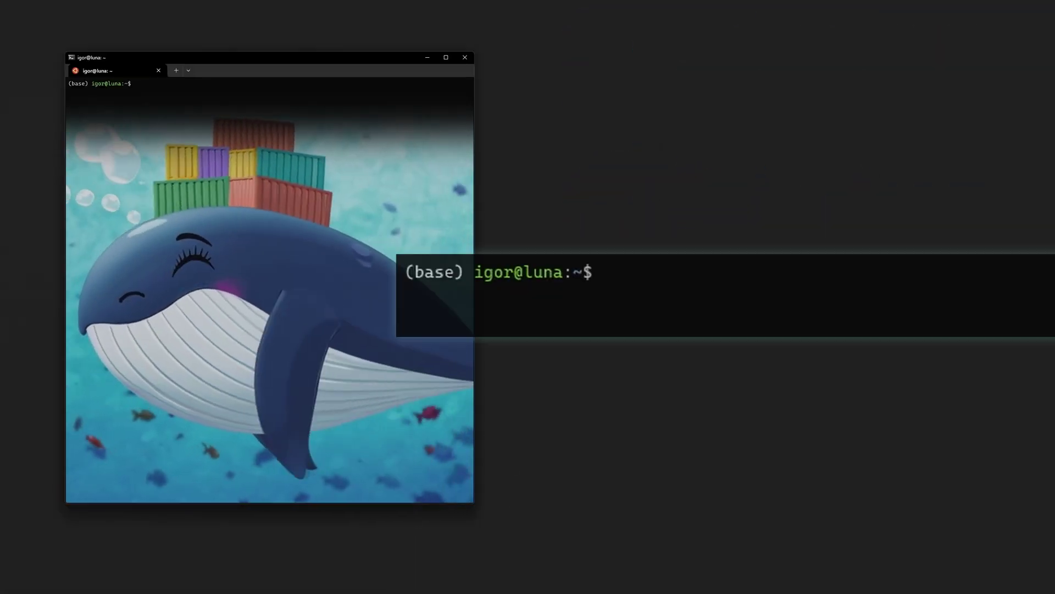
Start the comfyui001 container interactively and launch the ComfyUI server with comfyui.sh
text(docker start -ai comfyui001)
key(Return)
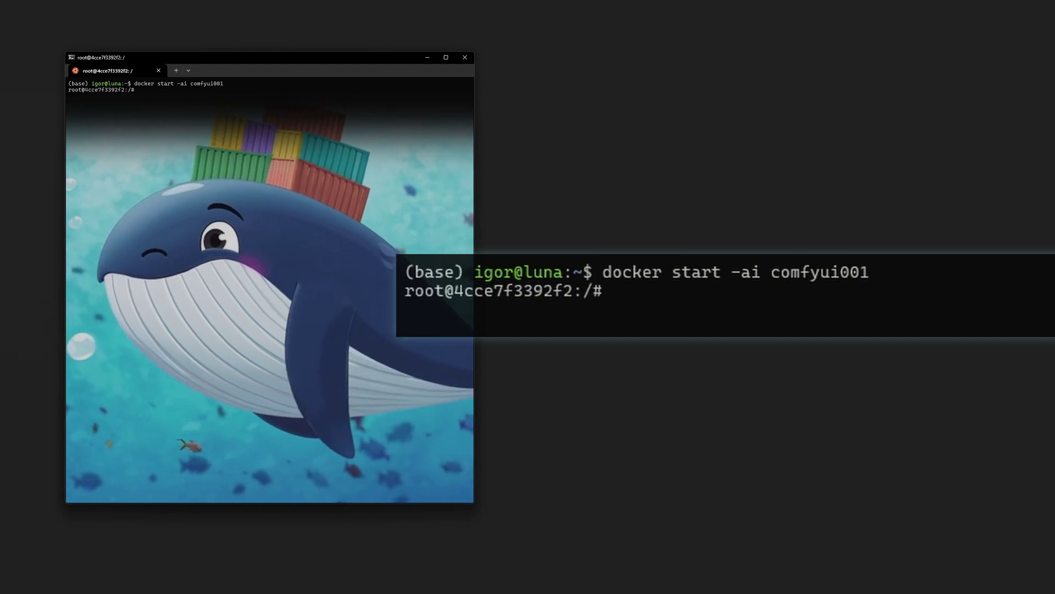
text(comfyui.sh)
key(Return)
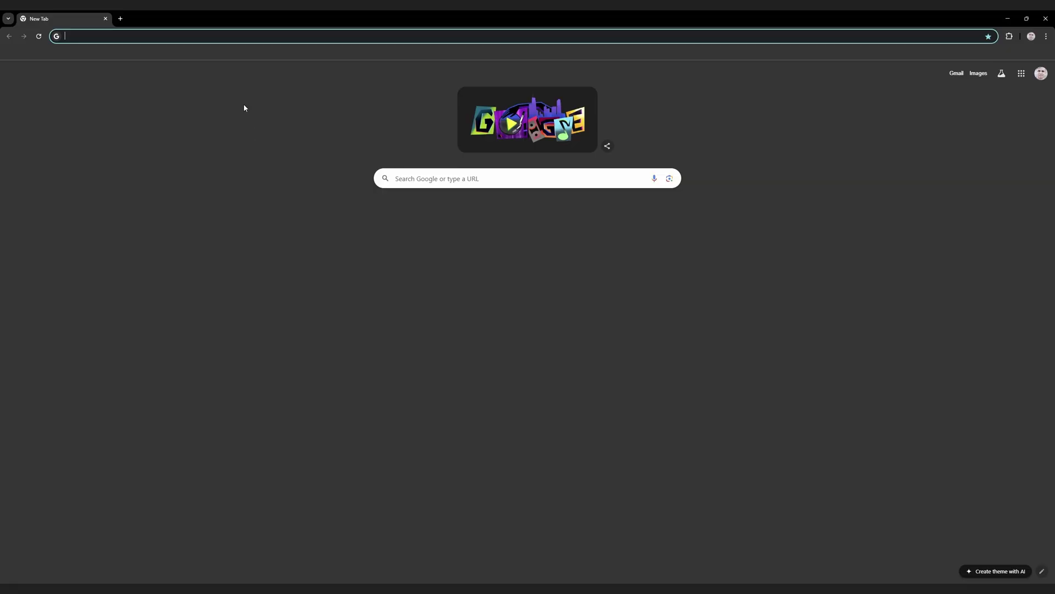
Load the ComfyUI page at localhost:8080 in Chrome
click(212, 36)
text(local)
key(Return)
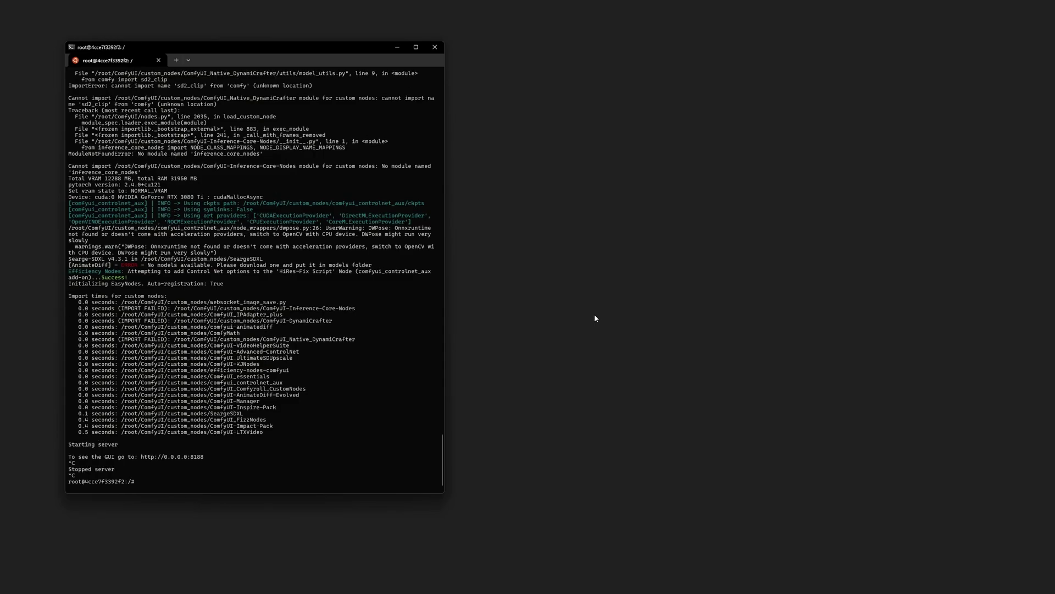
Exit the container, widen the terminal, and list all containers with docker ps -a
text(exit)
key(Return)
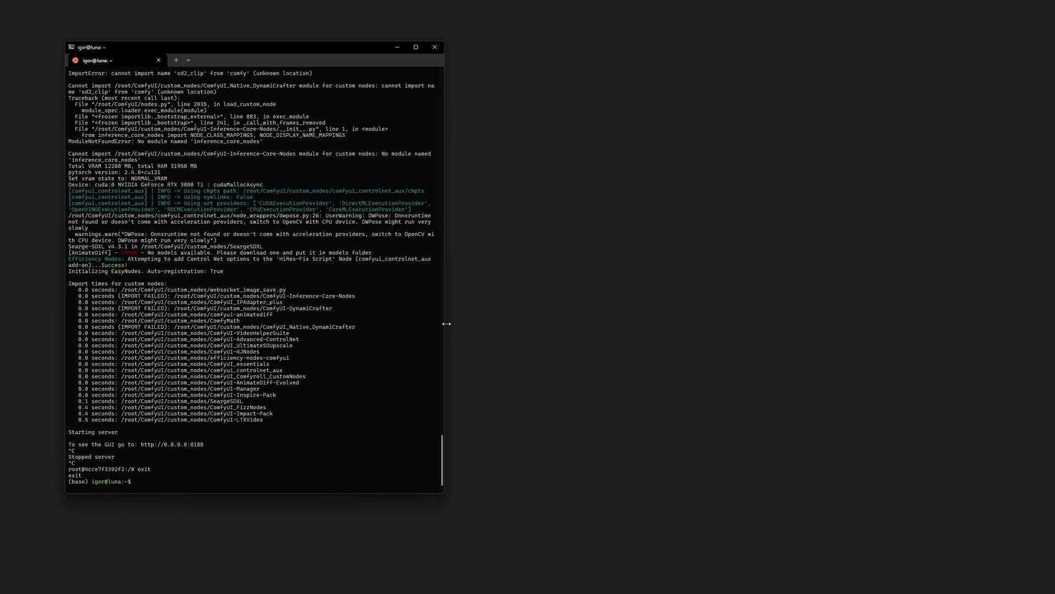
drag(443, 324, 721, 311)
text(docker p)
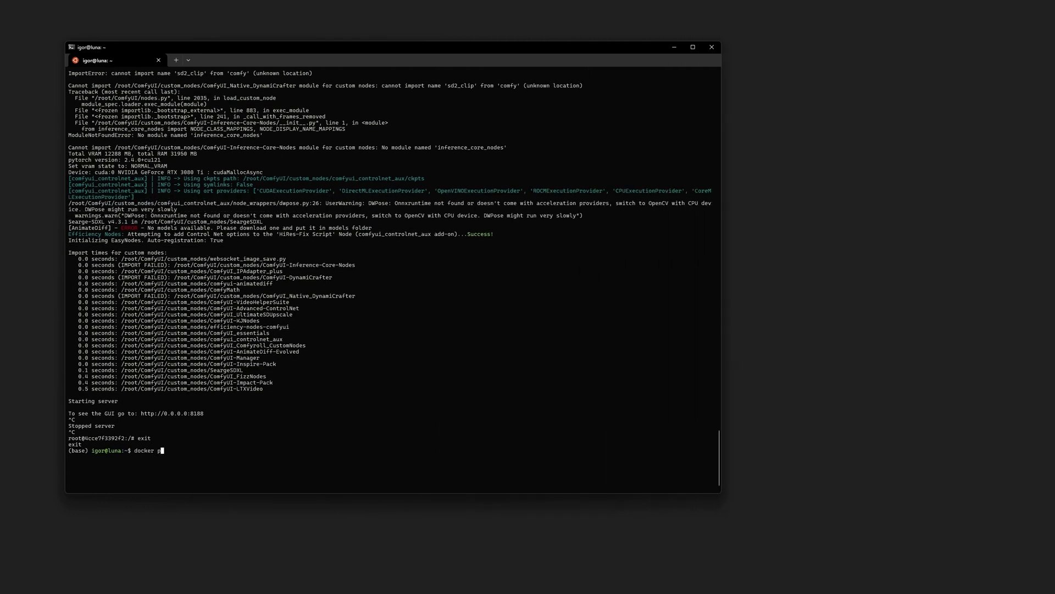
text(s -a)
key(Return)
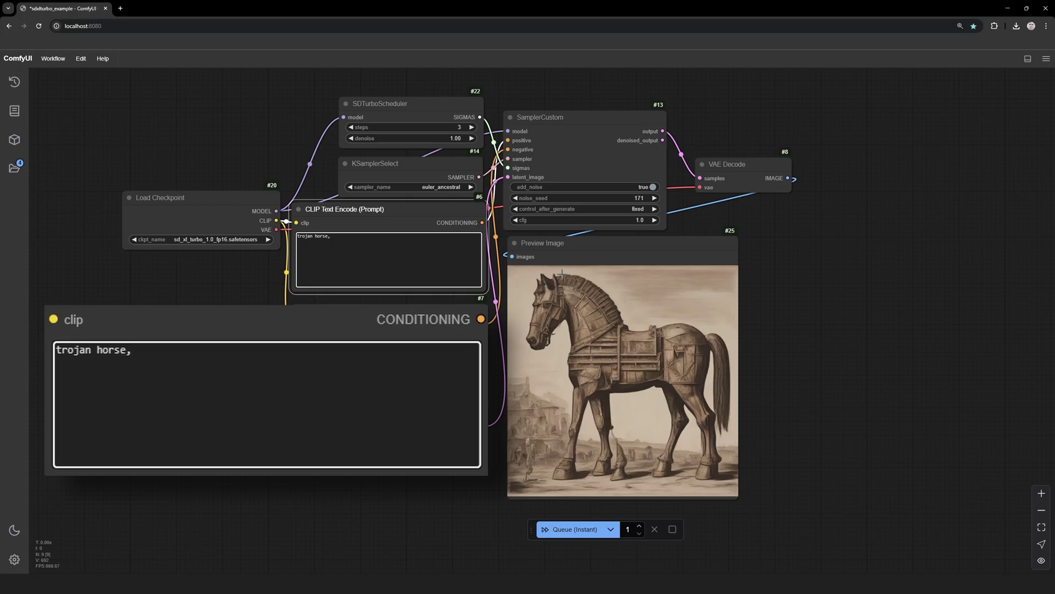
Change the prompt's style from 'tech, woodcut' to 'sculpture, marble'
text(tech, woodcut)
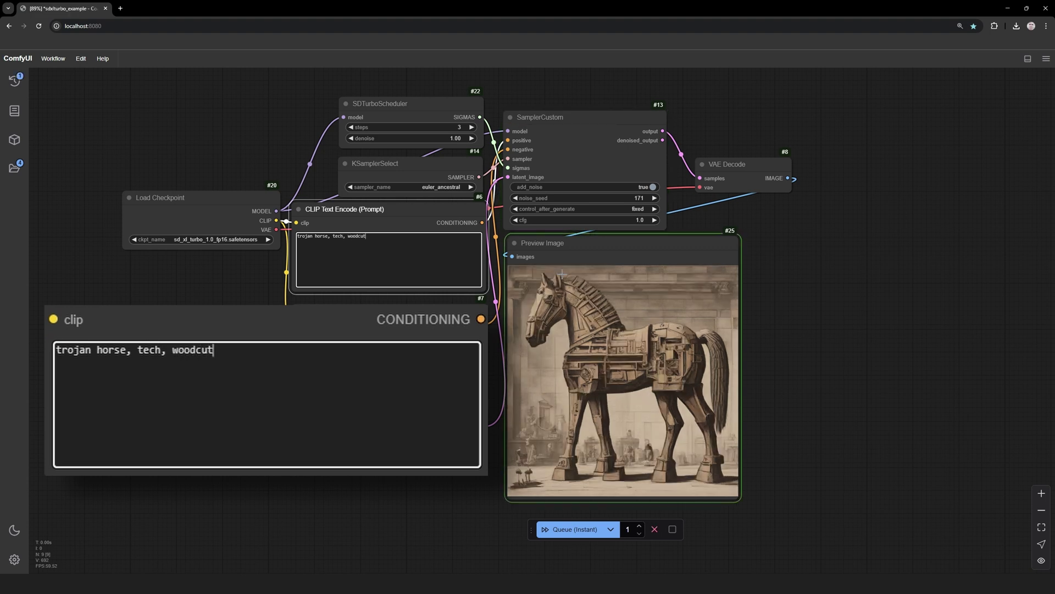
key(BackSpace)
key(BackSpace)
key(BackSpace)
key(BackSpace)
key(BackSpace)
key(BackSpace)
key(BackSpace)
text(sculp)
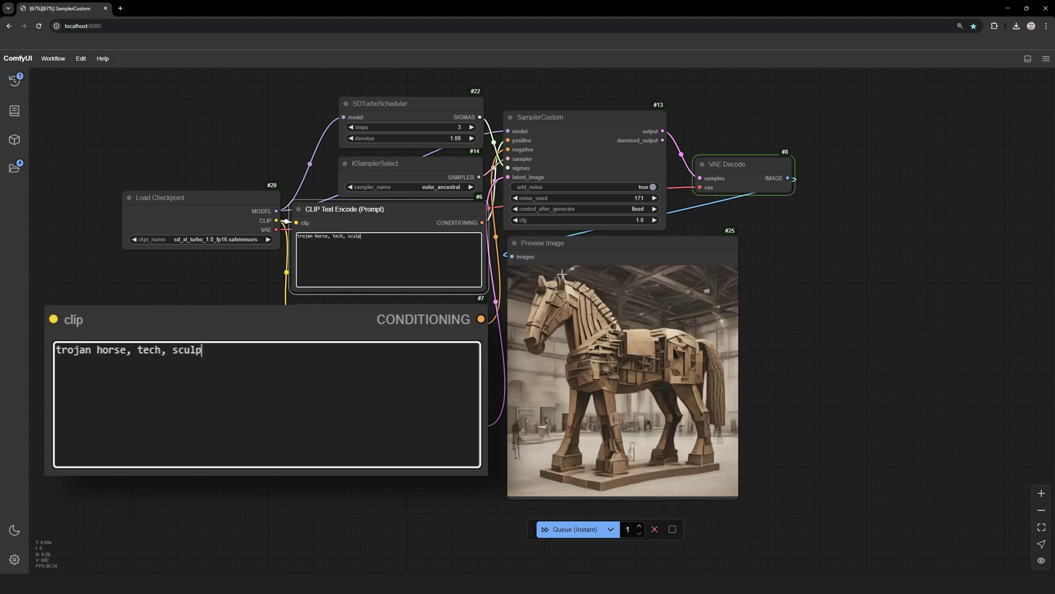
text(ture, )
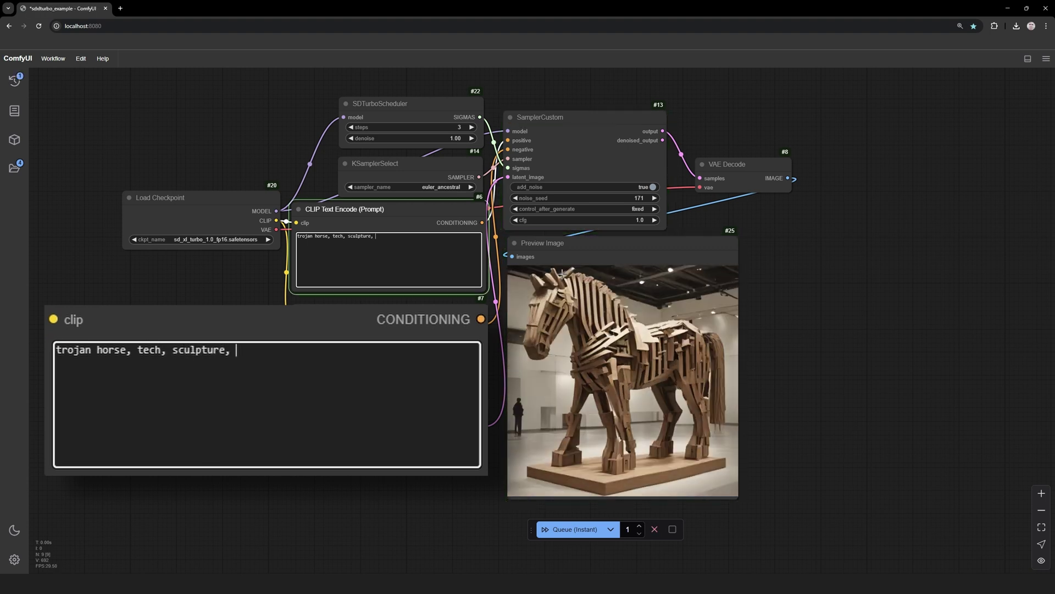
text(marble)
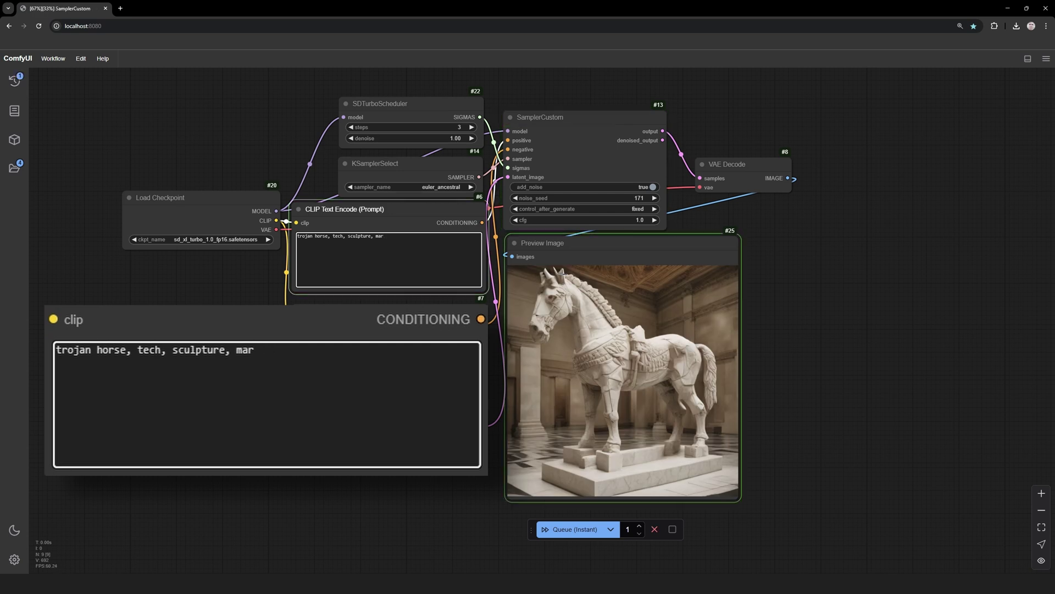
Replace the prompt with a pasted hedgehog woodland scene, adding 'reading a newspaper' and a close-up phrase
key(ctrl+a)
text(deep woods, photo, hedgehog)
text(reading a newspaper)
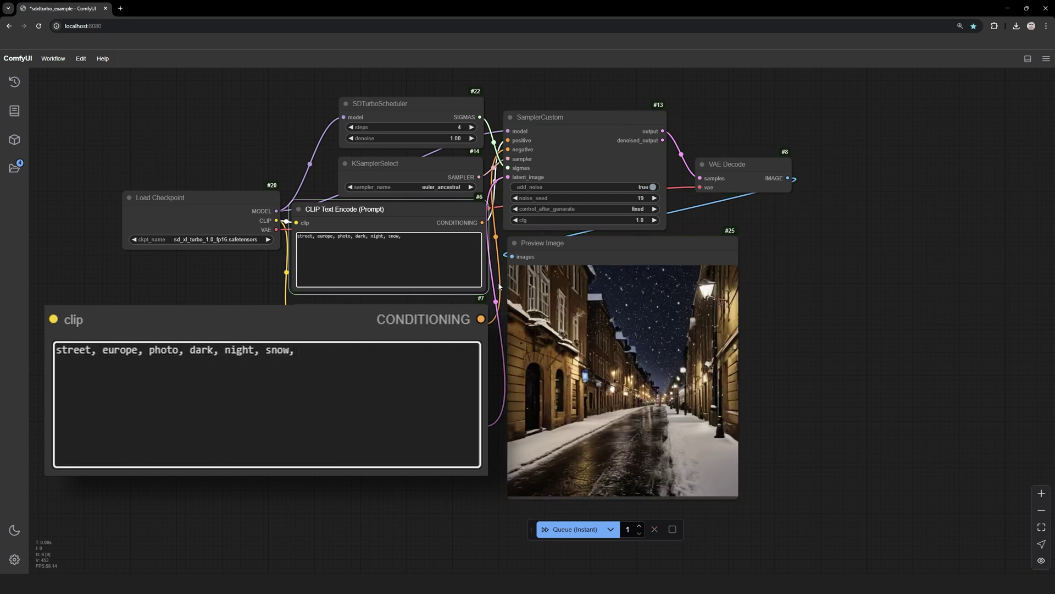
text(magic, the littler)
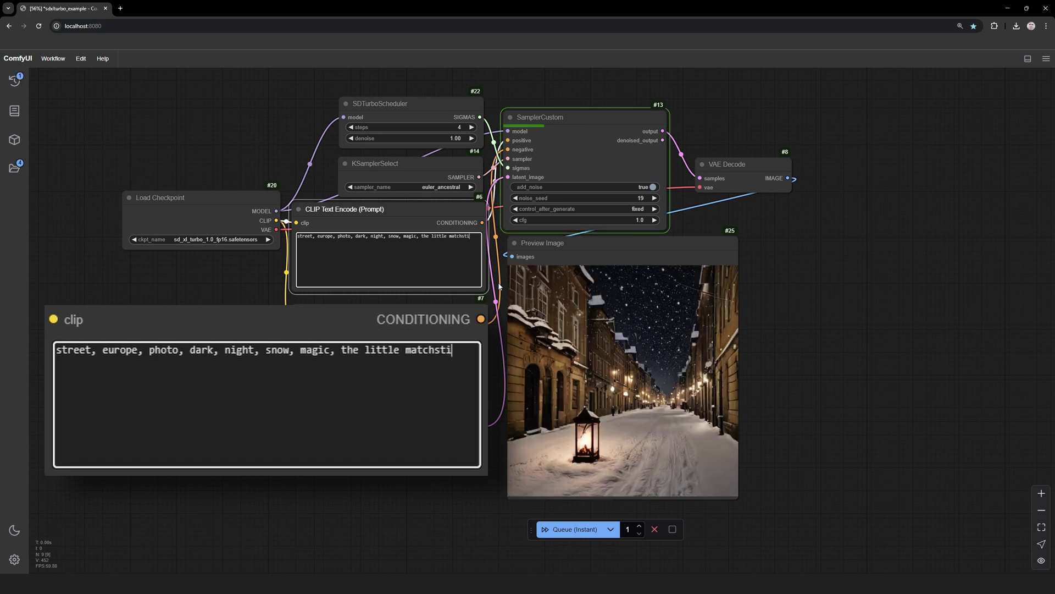
text(close u)
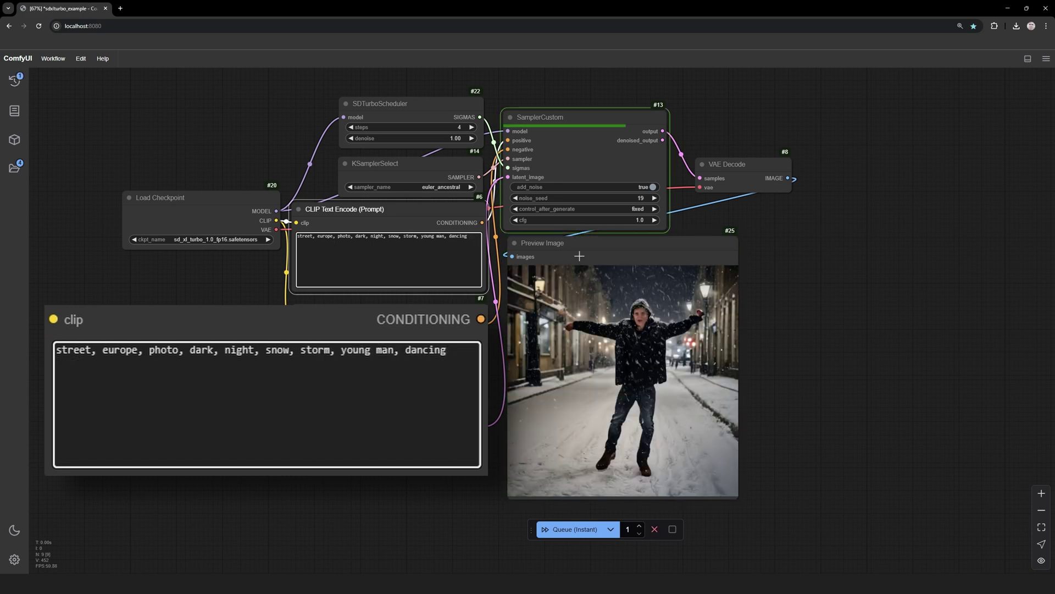